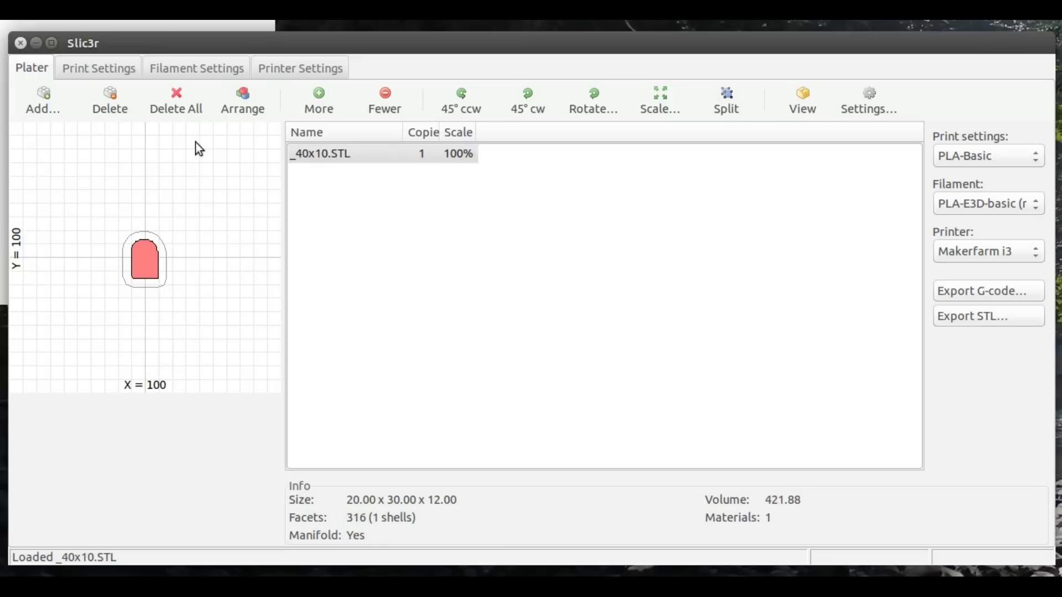
Check the filament's 3.0 mm diameter and extrusion multiplier of 1 in Filament Settings
click(200, 69)
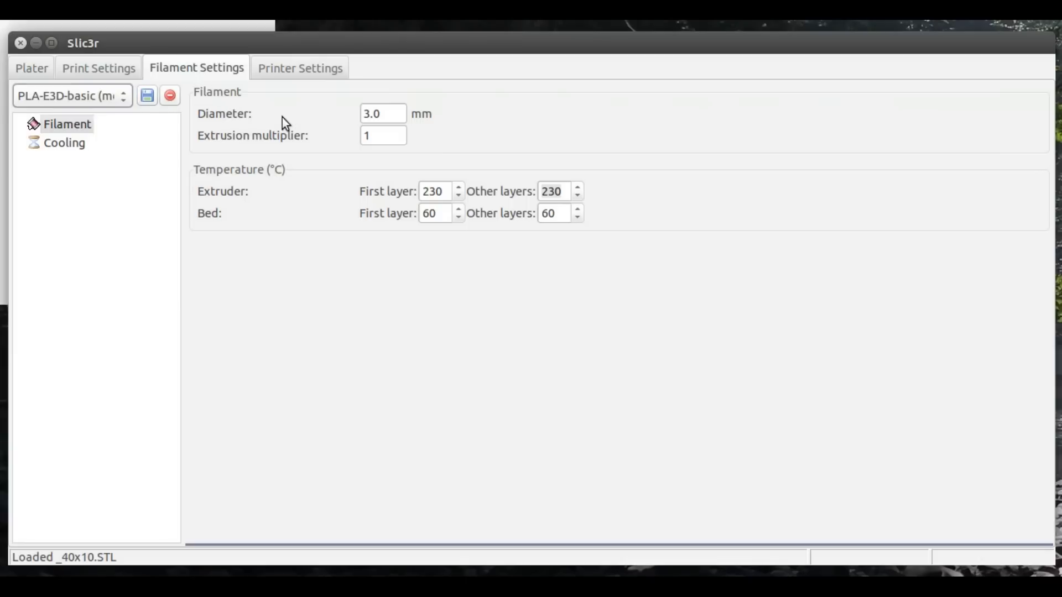
drag(382, 114, 351, 120)
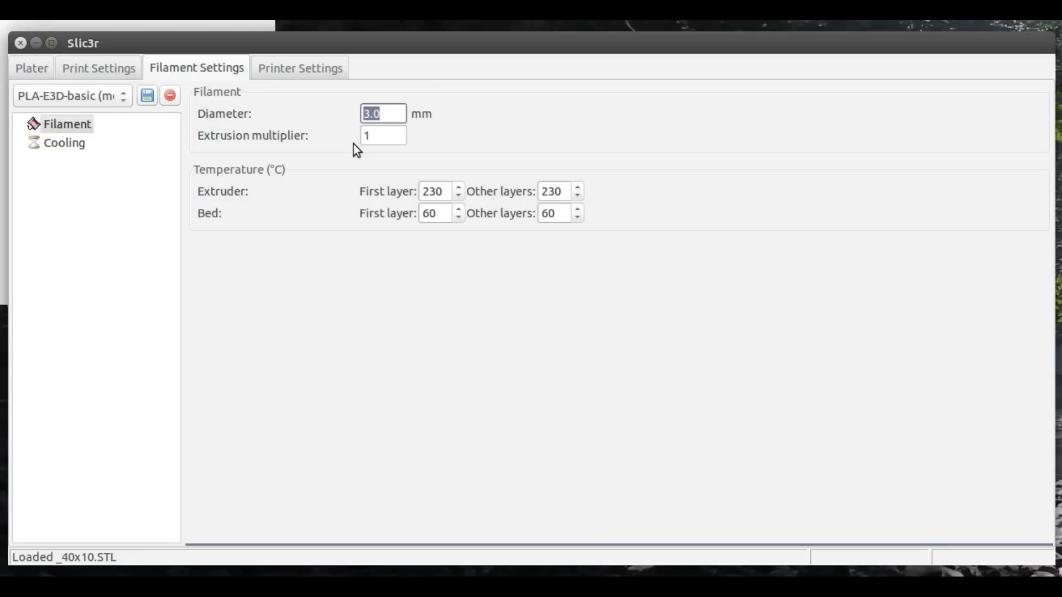
click(388, 137)
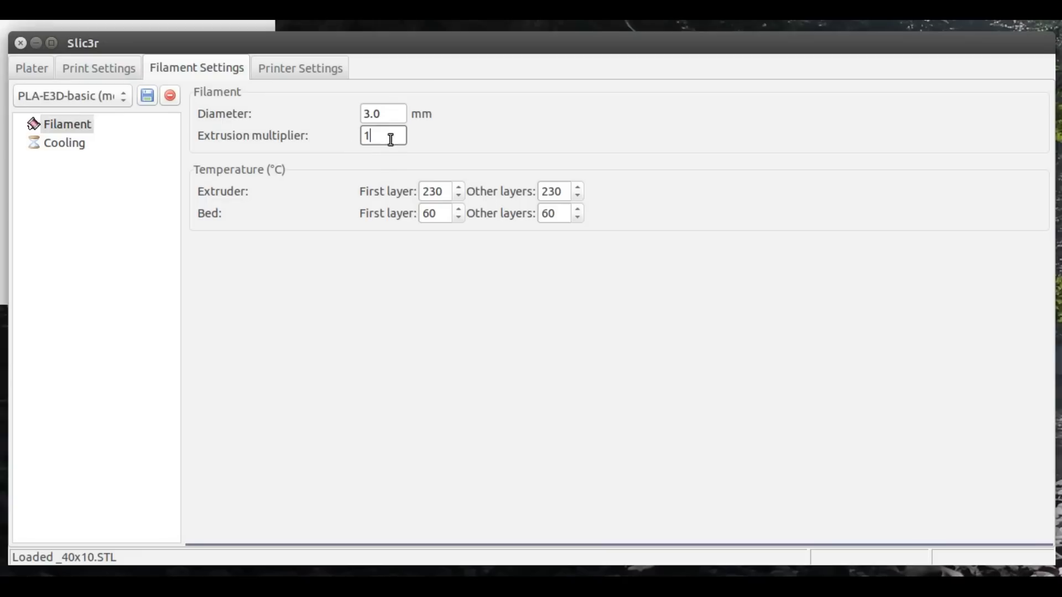
drag(387, 137, 358, 136)
Export _40x10.STL from the Plater as G-code into the calibration folder
click(32, 68)
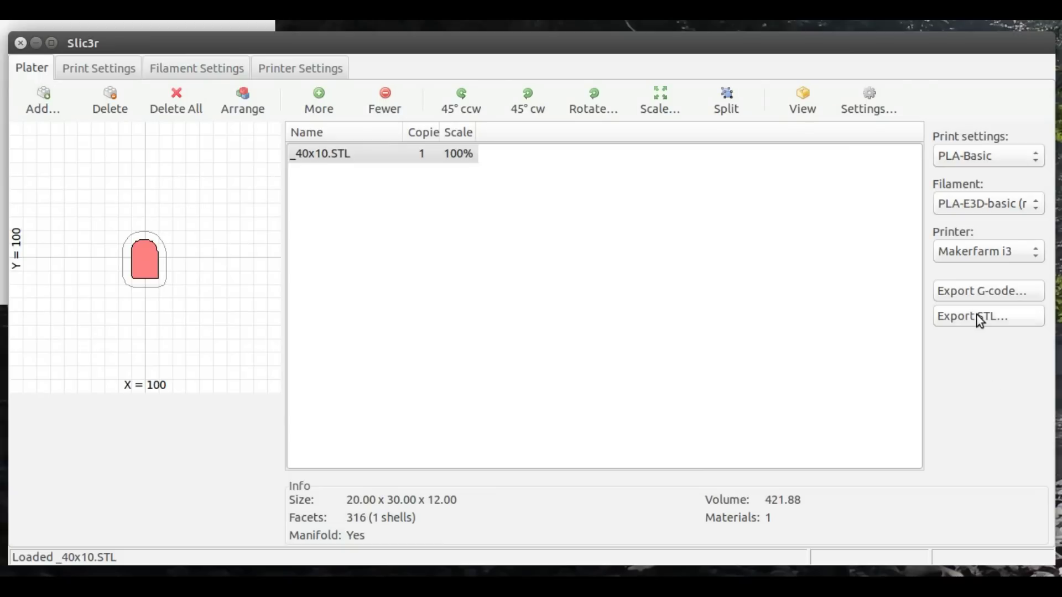
click(975, 293)
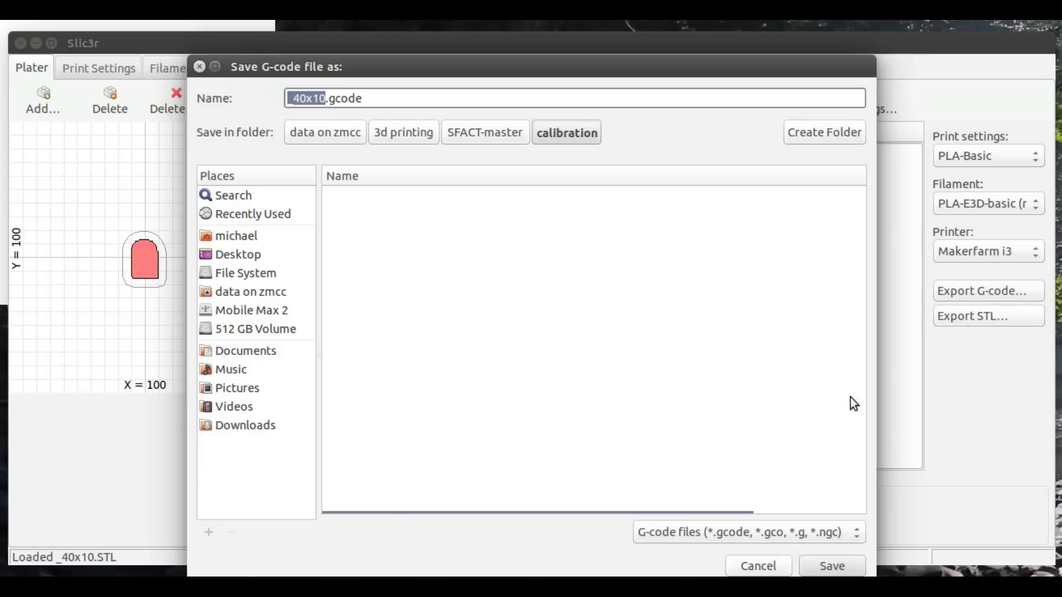
click(831, 564)
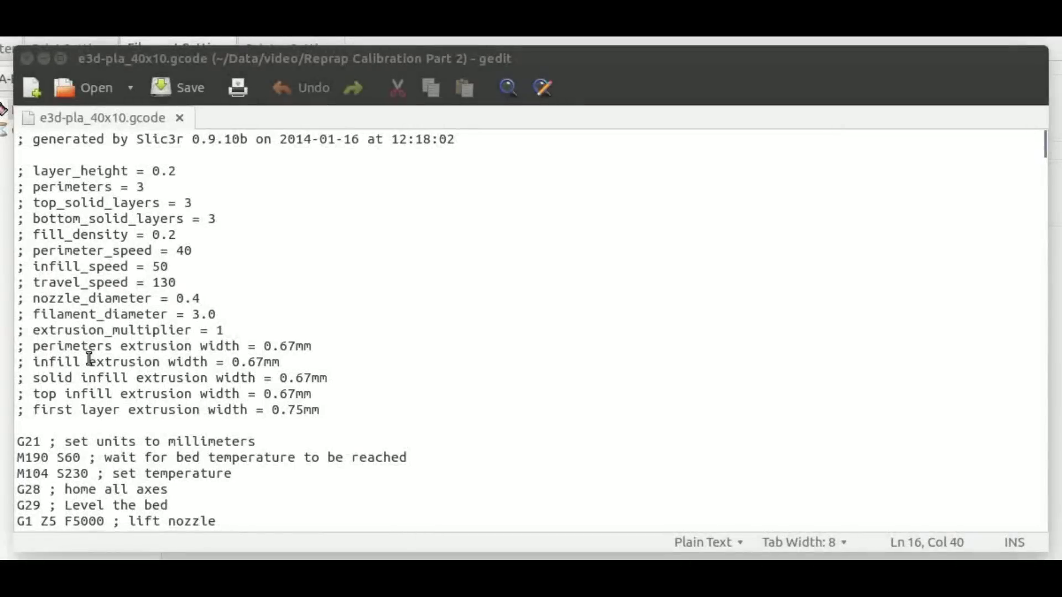
Highlight the 0.67mm perimeters extrusion width line in the G-code header
drag(33, 346, 313, 345)
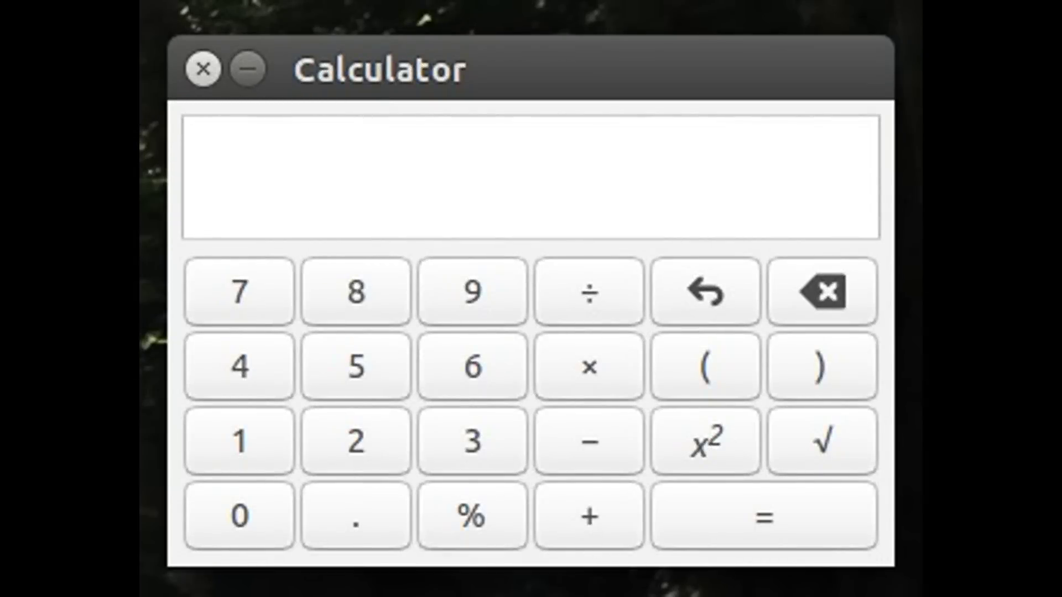
Sum three 0.70 wall widths to 2.1, then divide by 3 for an average of 0.7
text(.70+.)
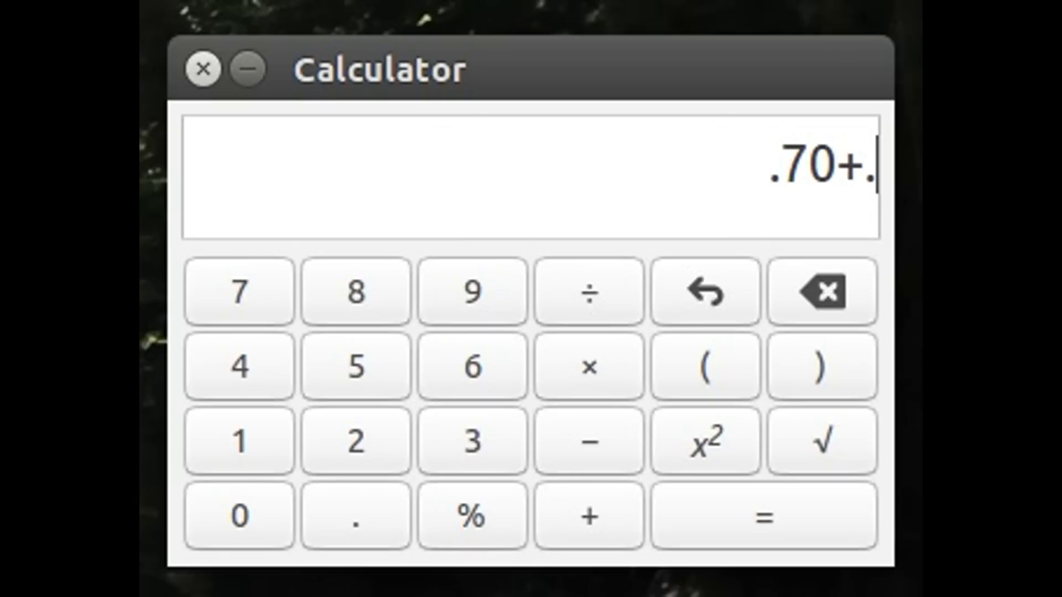
text(70+.70+.)
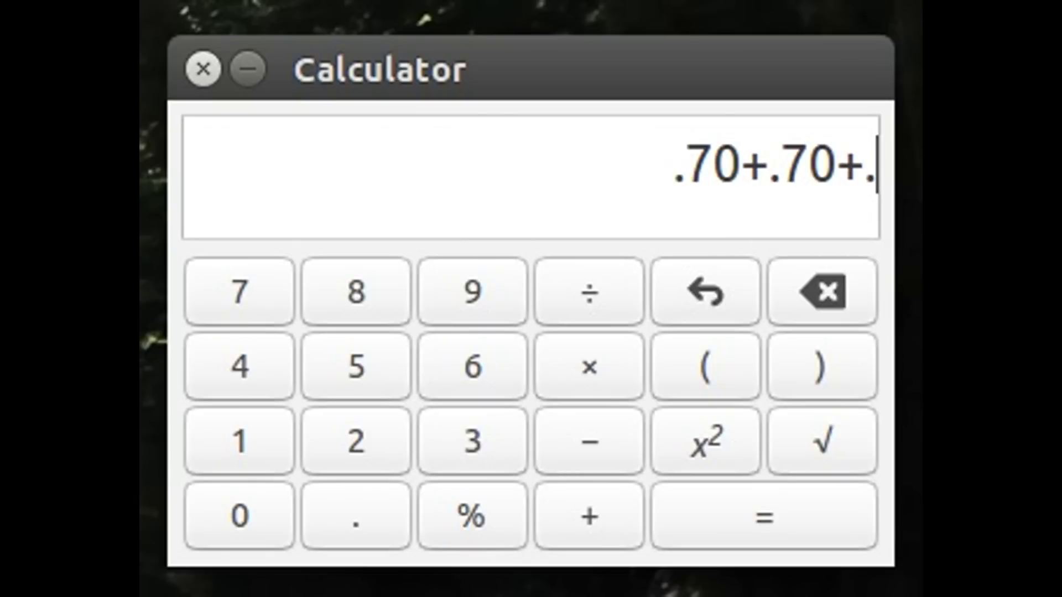
text(0)
key(Return)
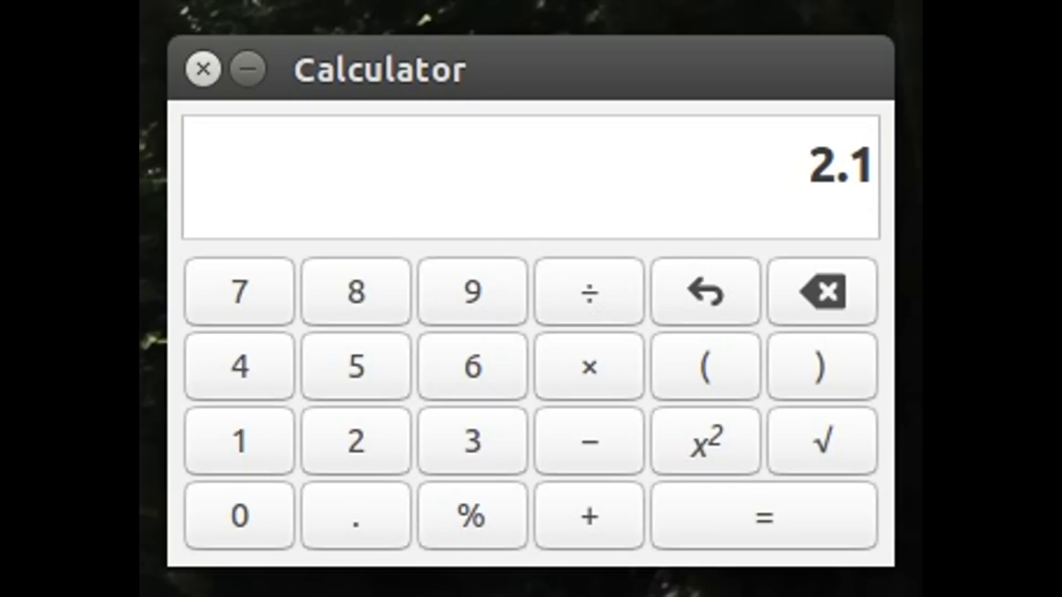
text(/3)
key(Return)
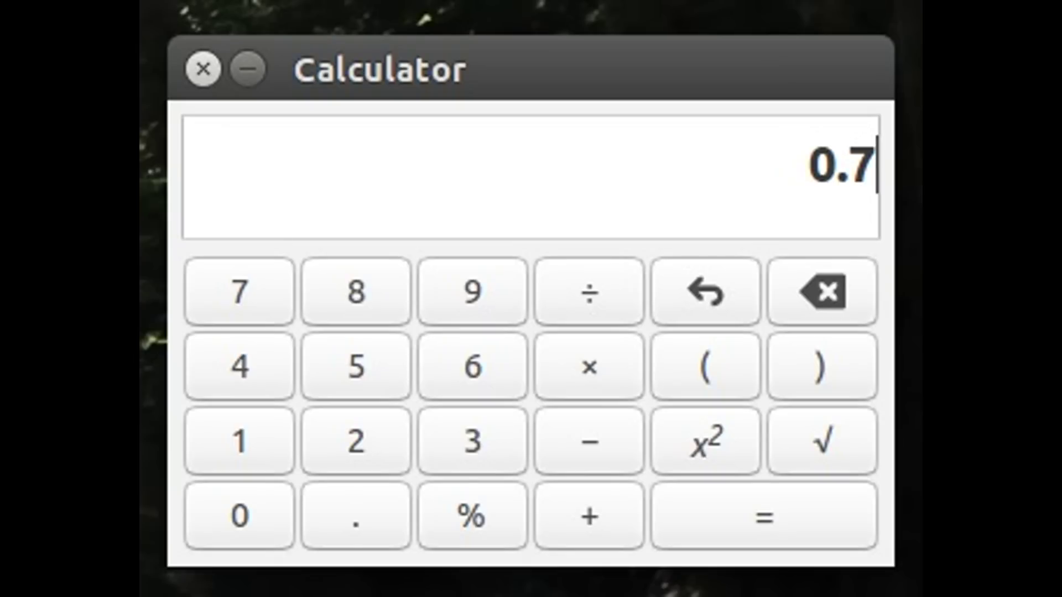
Compute 0.67/0.70 = 0.957142857 and round the result to 0.96
key(Escape)
text(.67)
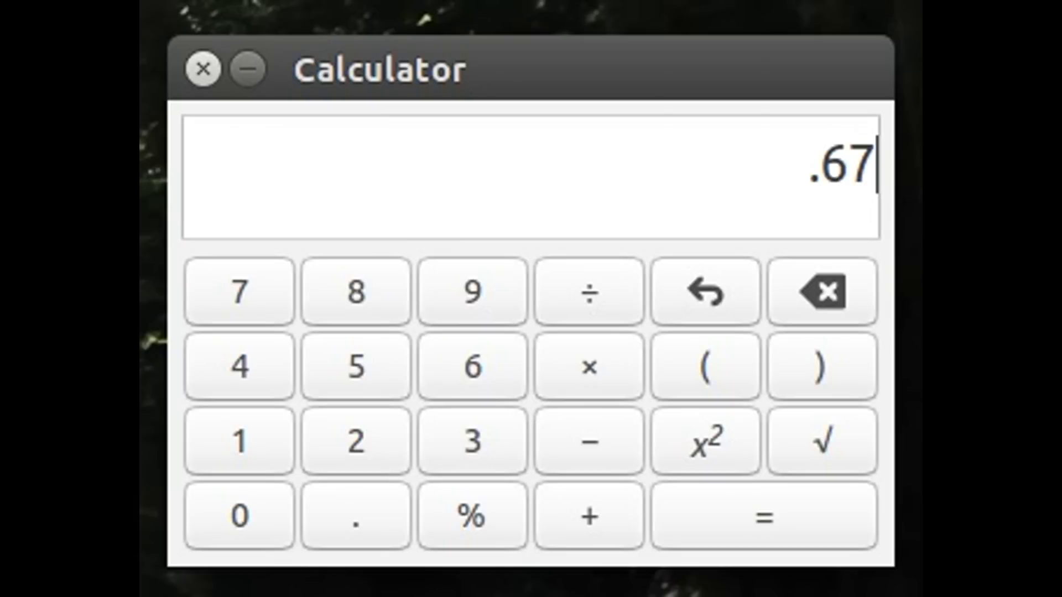
text(/.70)
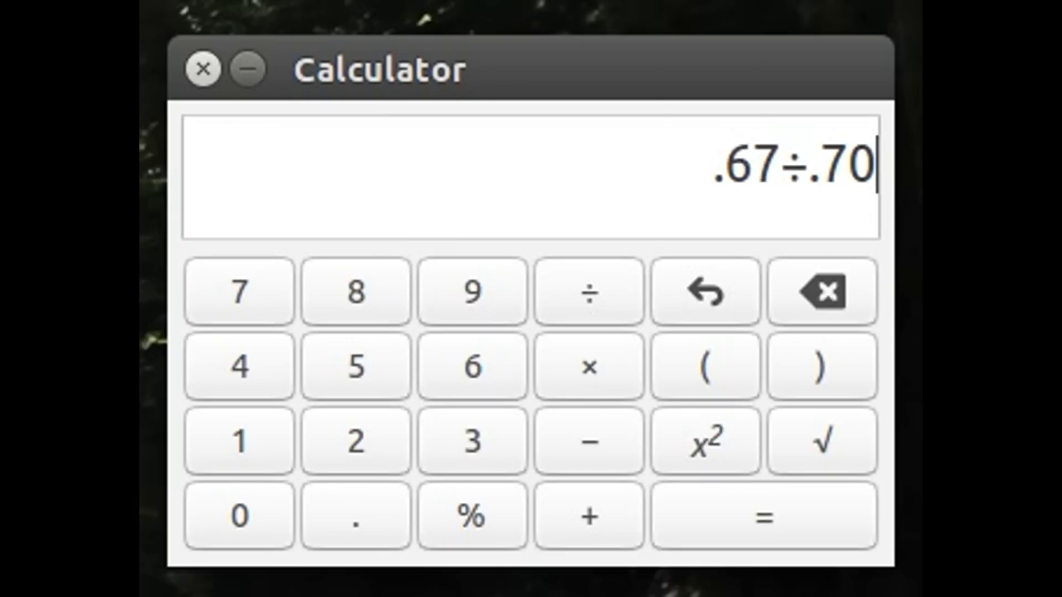
key(Return)
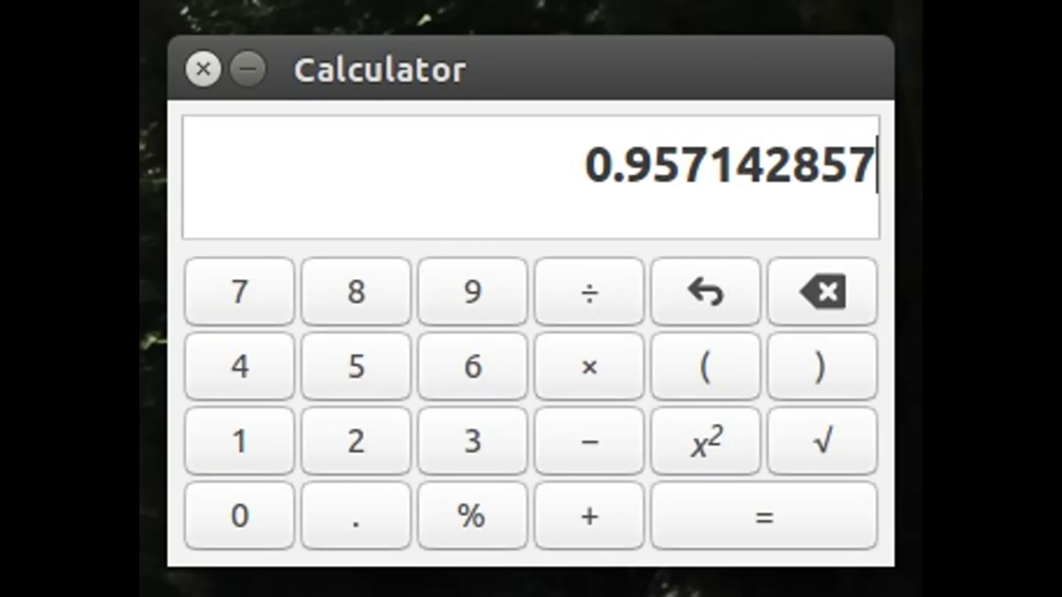
key(BackSpace)
key(BackSpace)
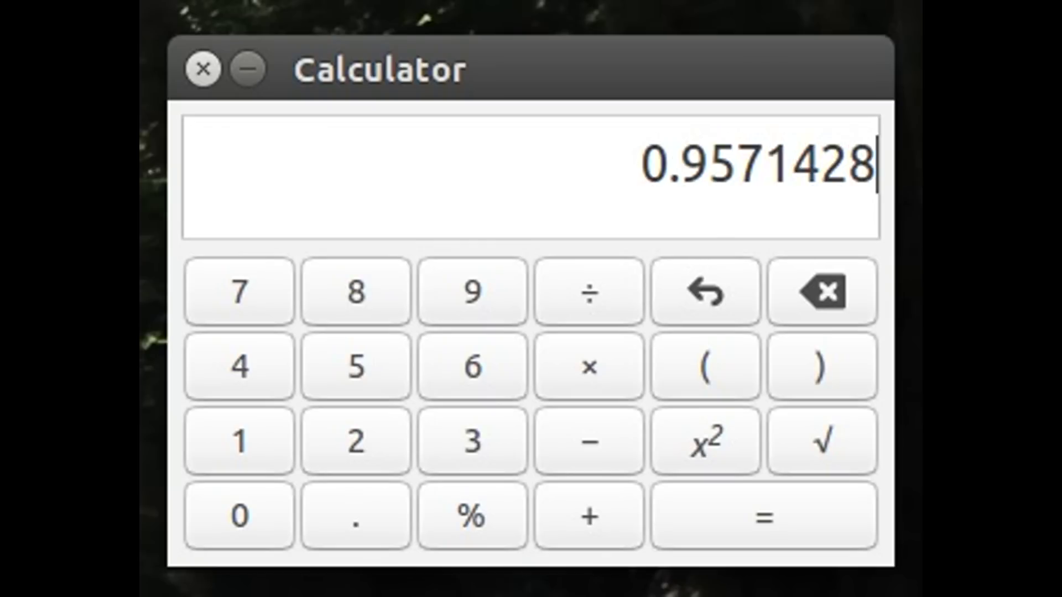
key(BackSpace)
key(BackSpace)
key(BackSpace)
key(BackSpace)
key(BackSpace)
key(BackSpace)
key(BackSpace)
text(6)
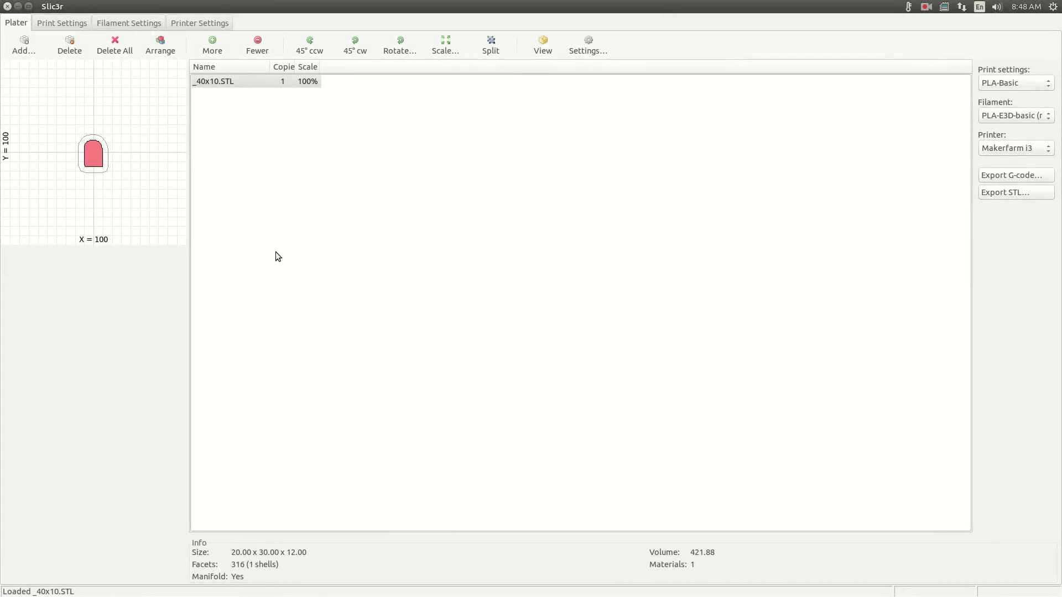
Replace the filament extrusion multiplier value of 1 with .96 in Filament Settings
click(124, 24)
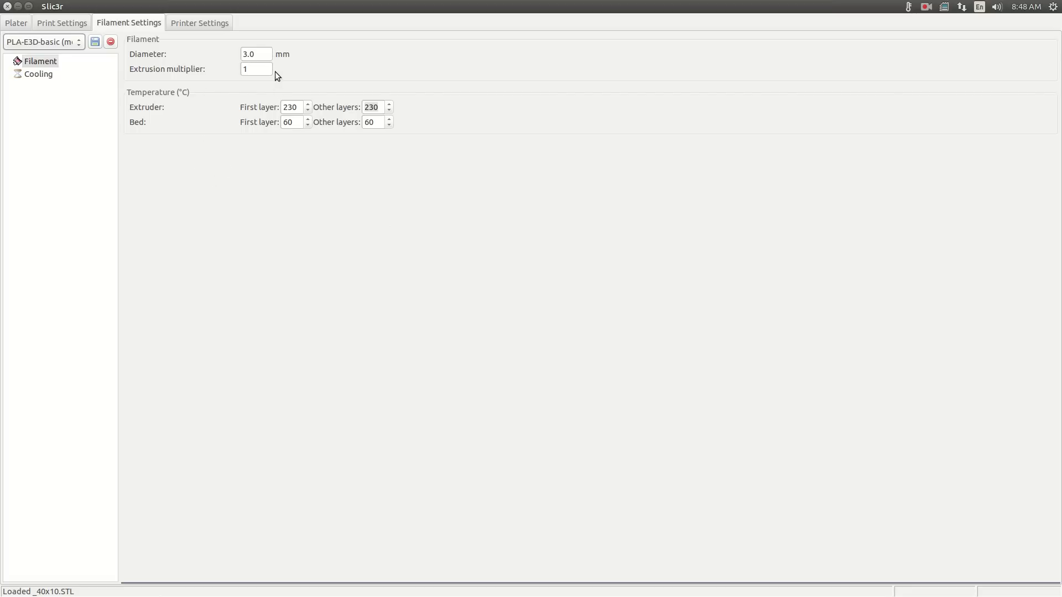
mouse_move(263, 55)
double_click(253, 71)
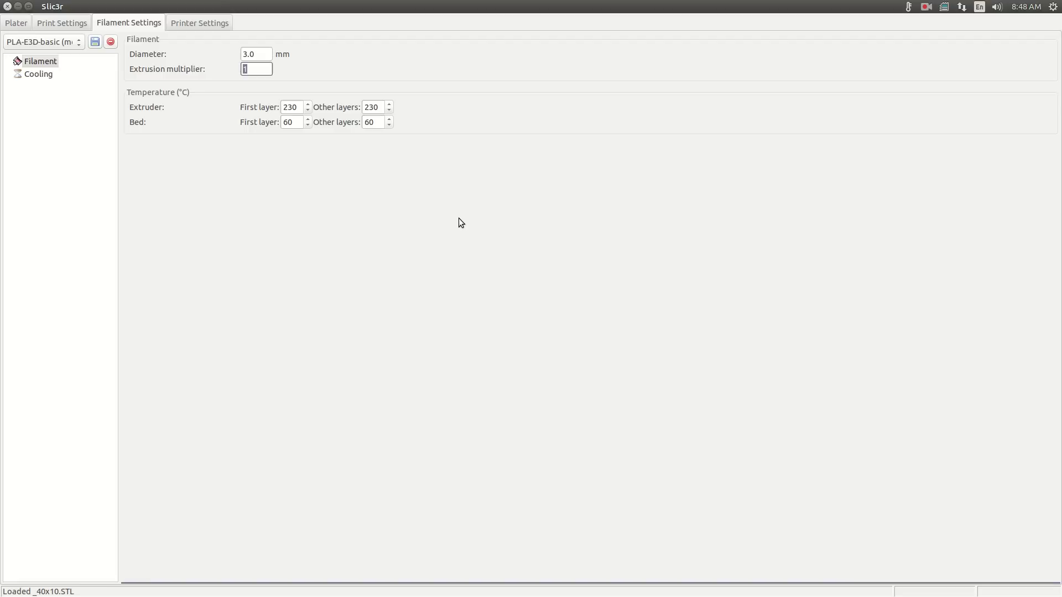
text(.96)
Name the filament preset frys-red-abs in the Save preset dialog and close it
click(97, 45)
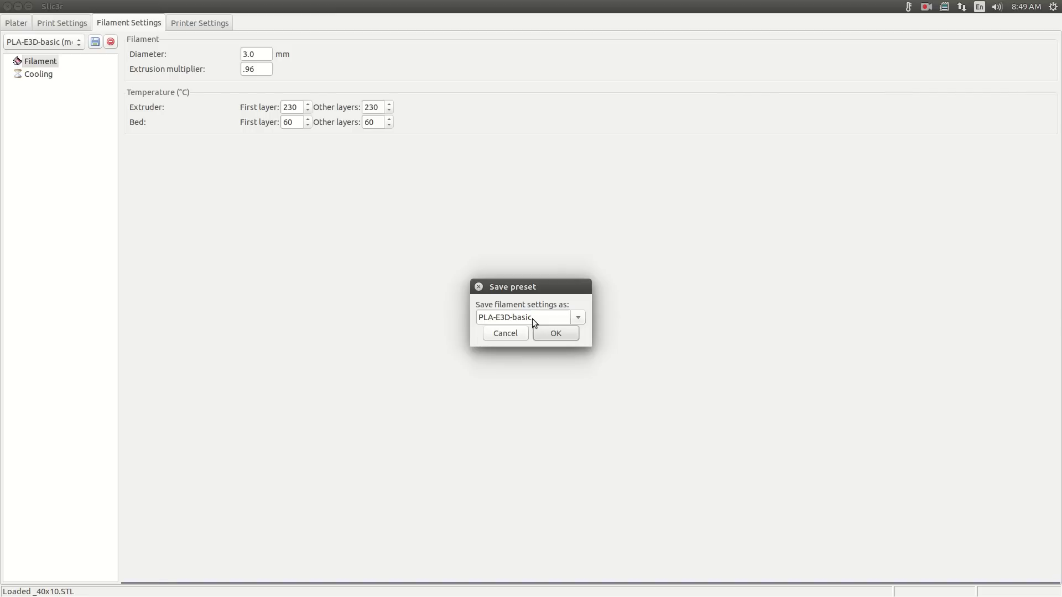
drag(532, 318, 514, 318)
text(frys-red-abs)
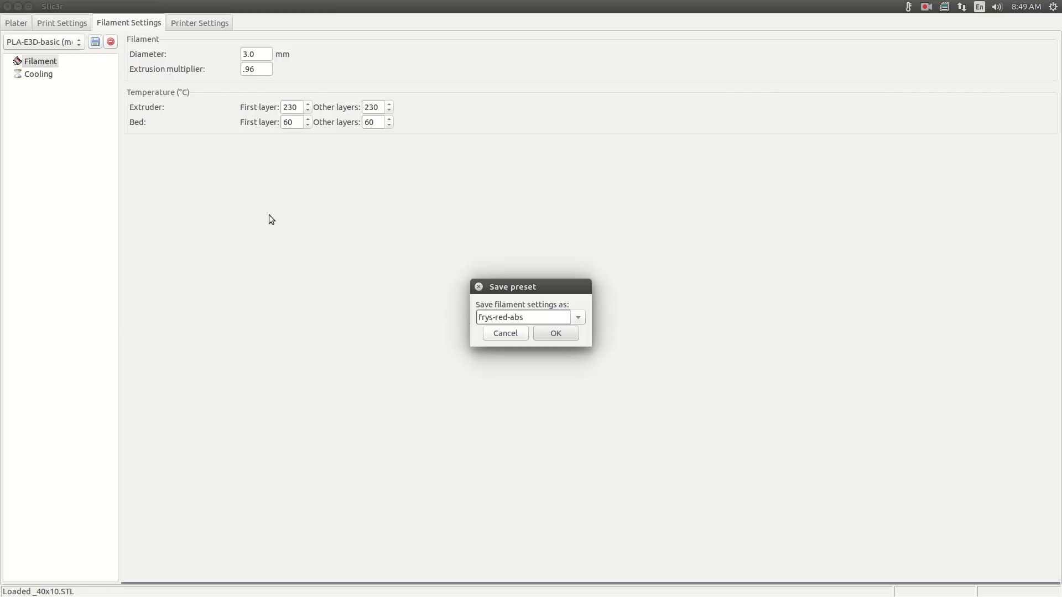
click(489, 334)
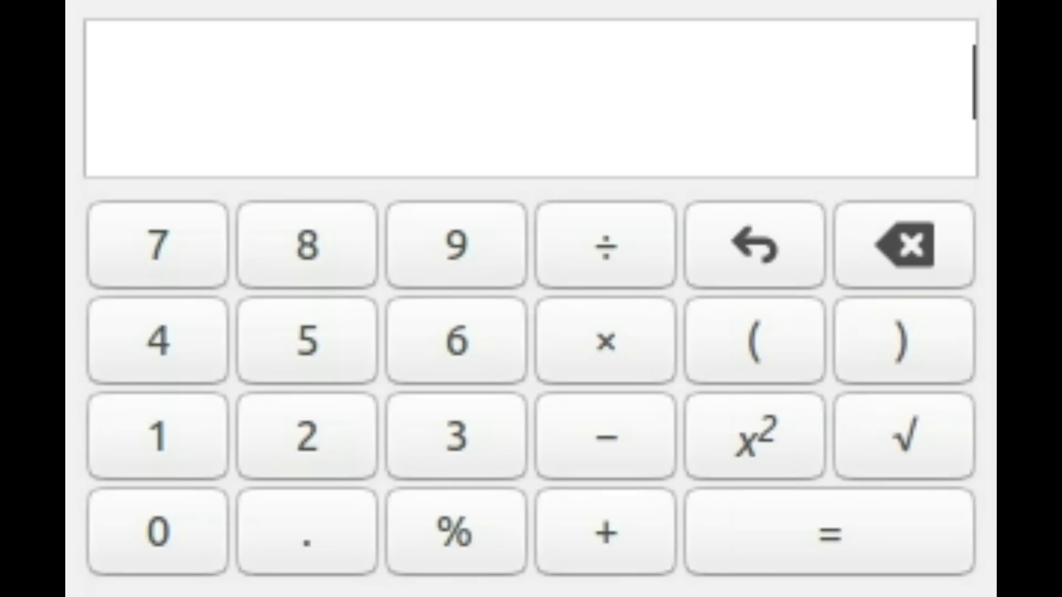
Sum .67+.67+.68 and divide by 3 to get 0.673333333, then clear the display
text(.67)
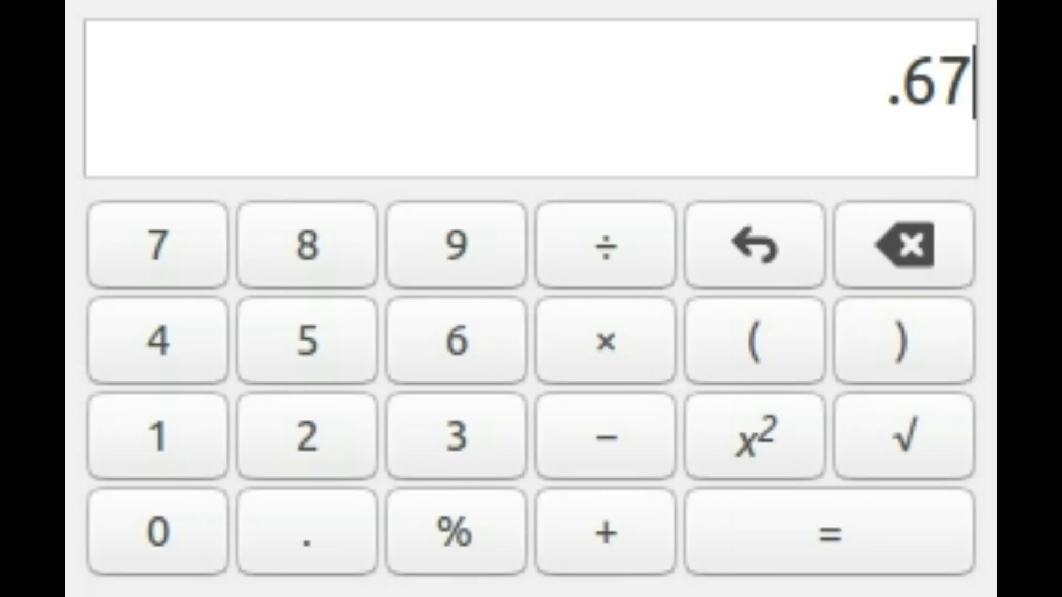
text(+.67+.67)
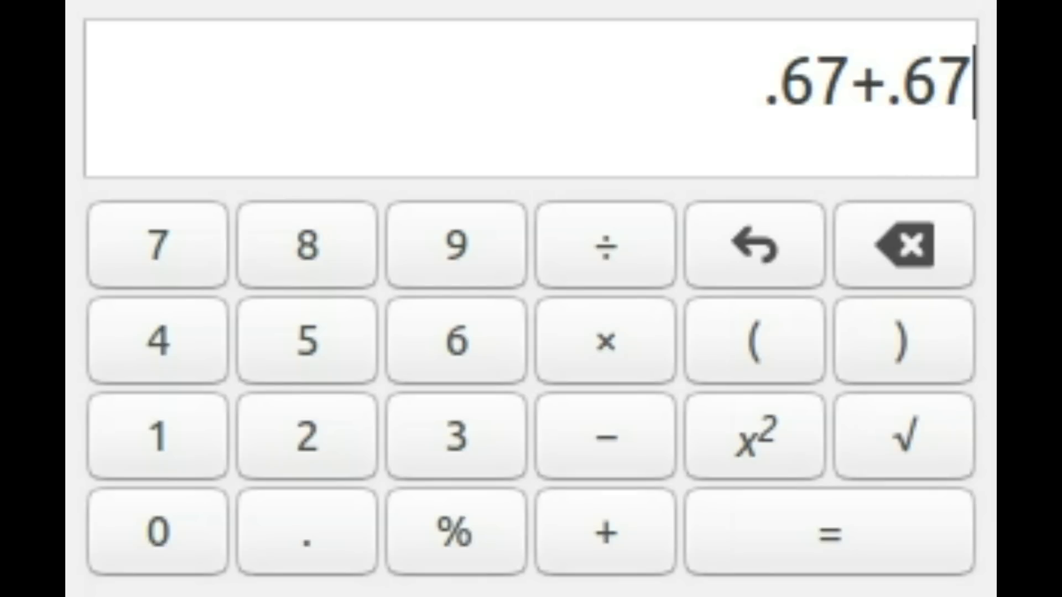
text(68)
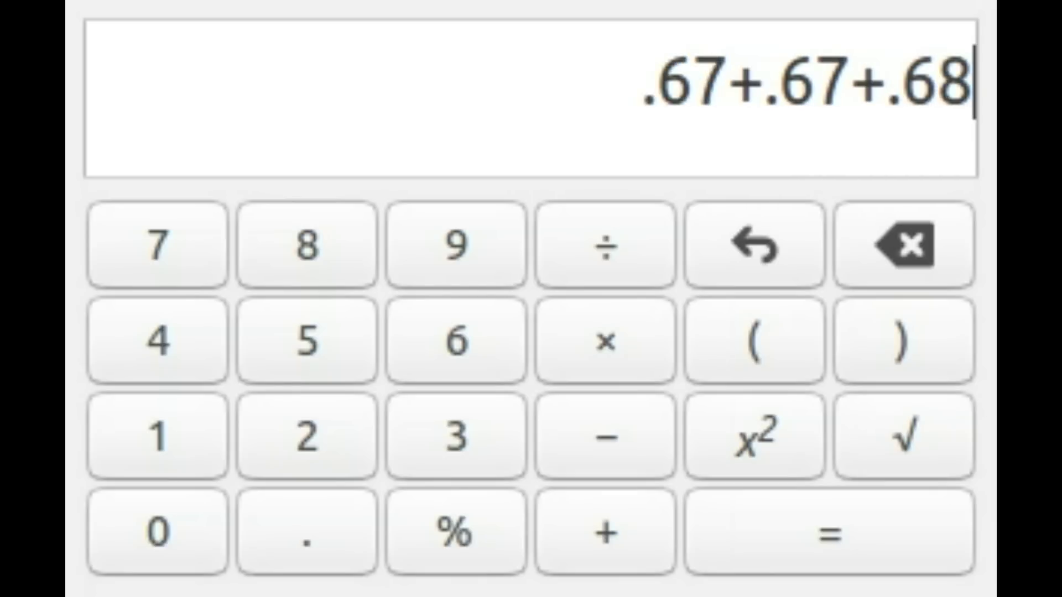
key(Return)
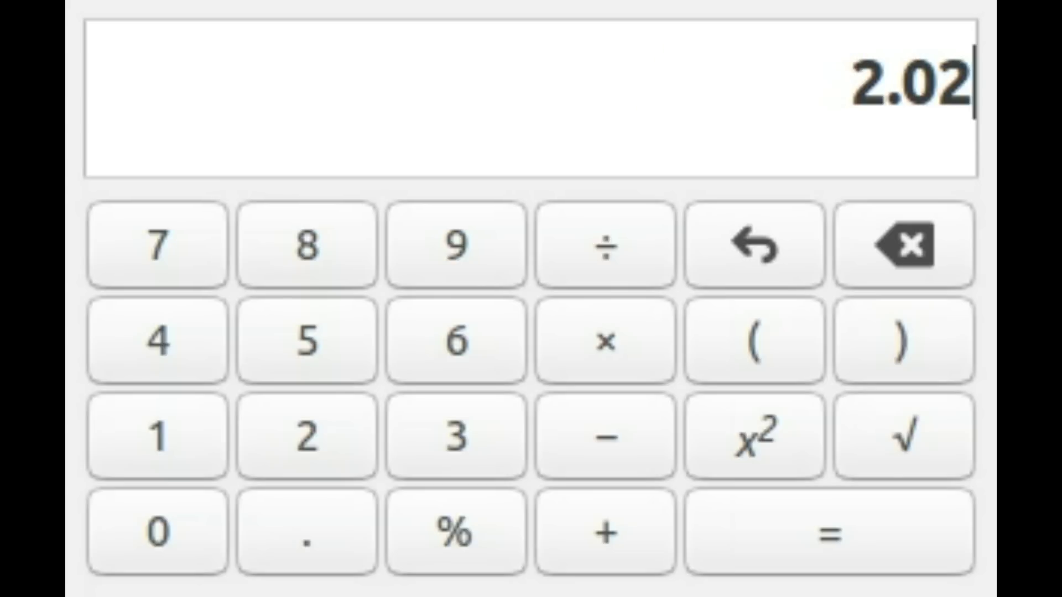
text(/)
text(3)
key(Return)
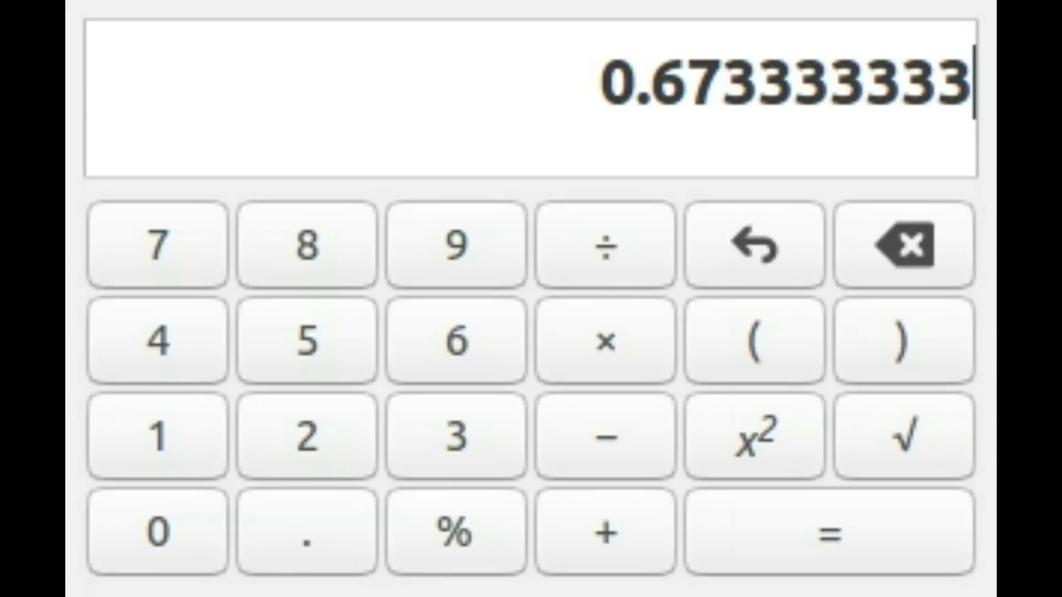
key(BackSpace)
key(BackSpace)
key(BackSpace)
key(BackSpace)
key(BackSpace)
key(BackSpace)
key(BackSpace)
key(BackSpace)
key(BackSpace)
key(BackSpace)
key(BackSpace)
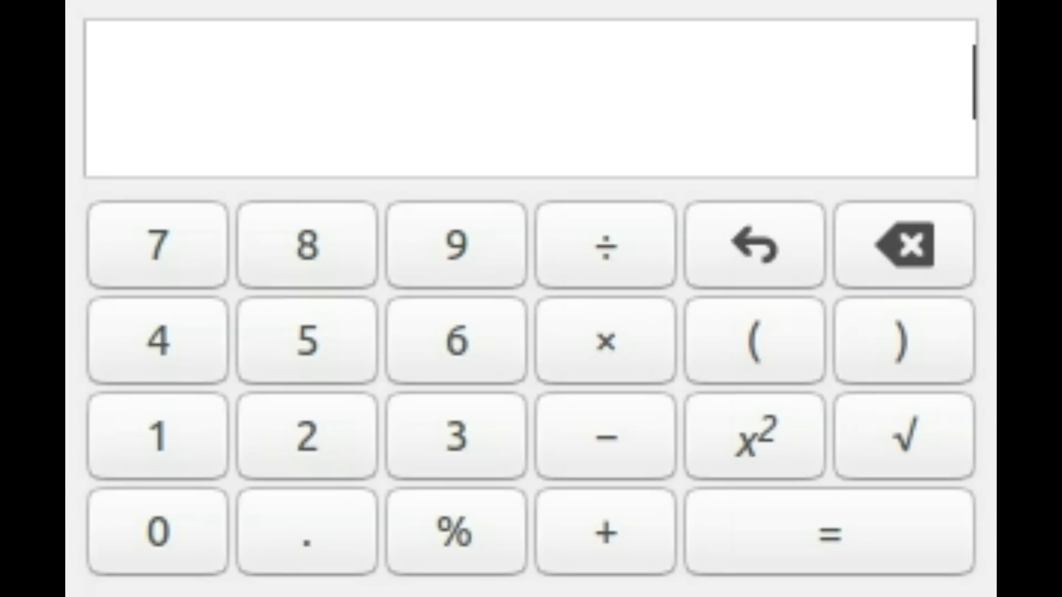
Compute 0.67/0.6733333 to get a near-1 ratio of 0.995049554
text(0.67/)
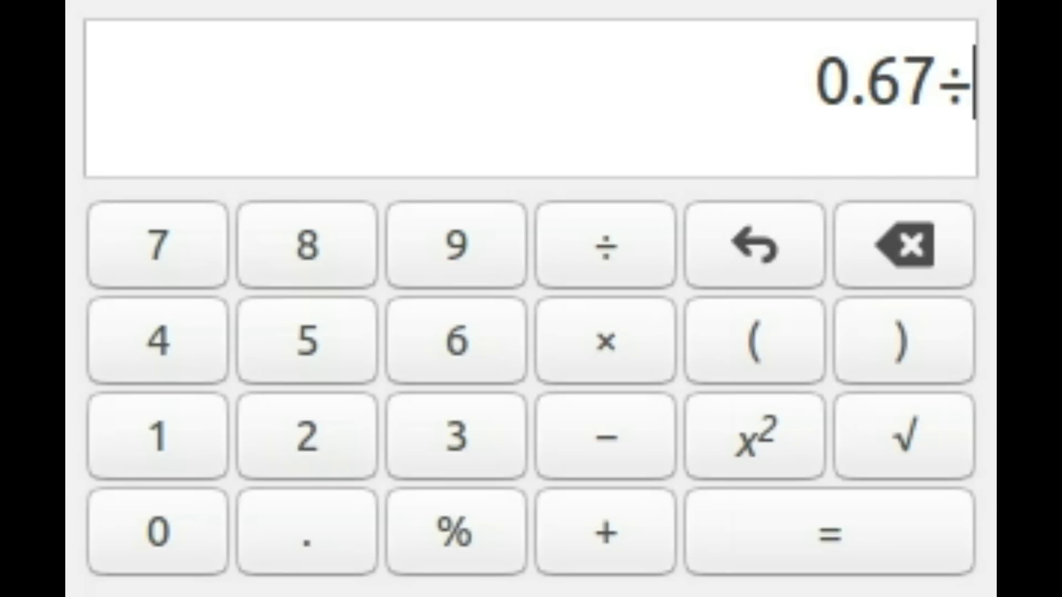
text(0.)
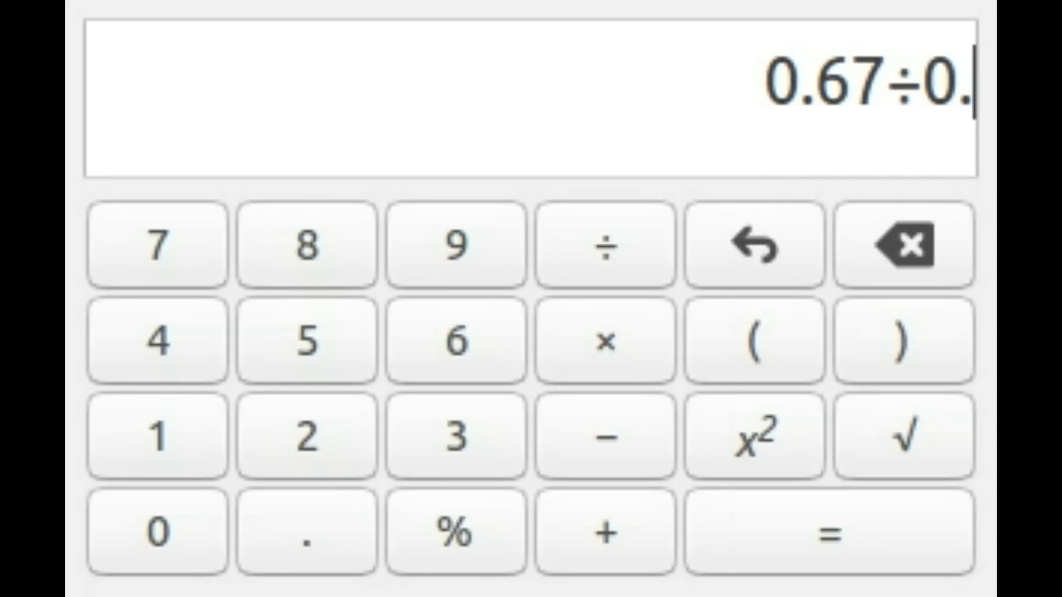
text(673333)
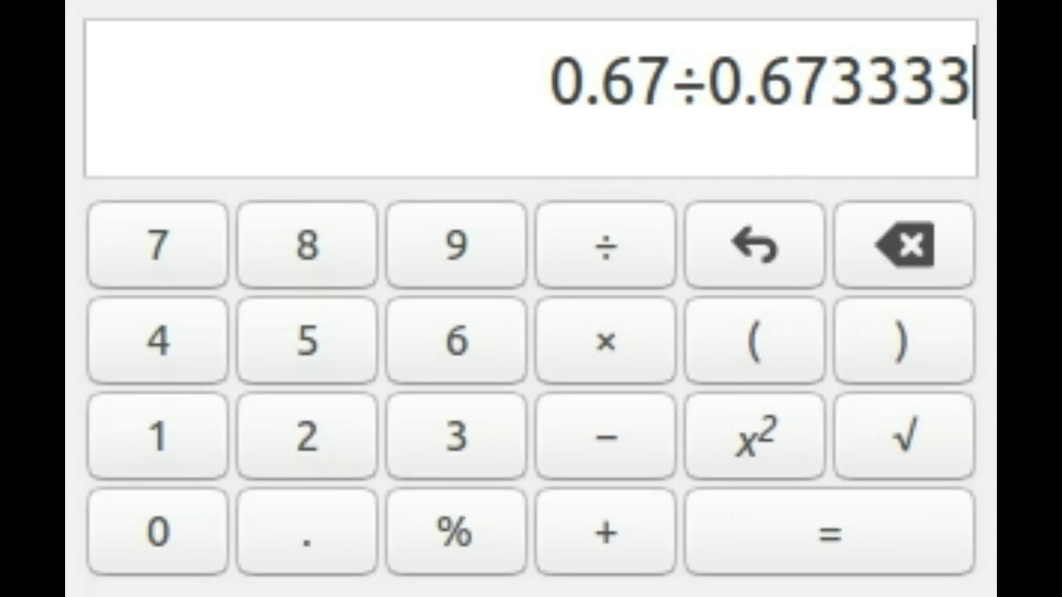
text(3)
key(Return)
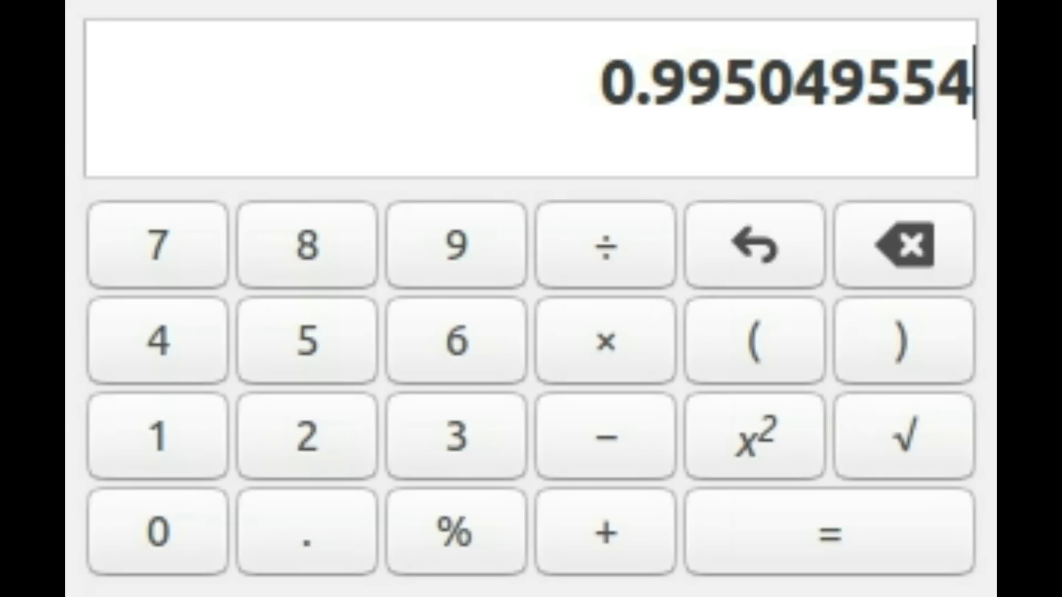